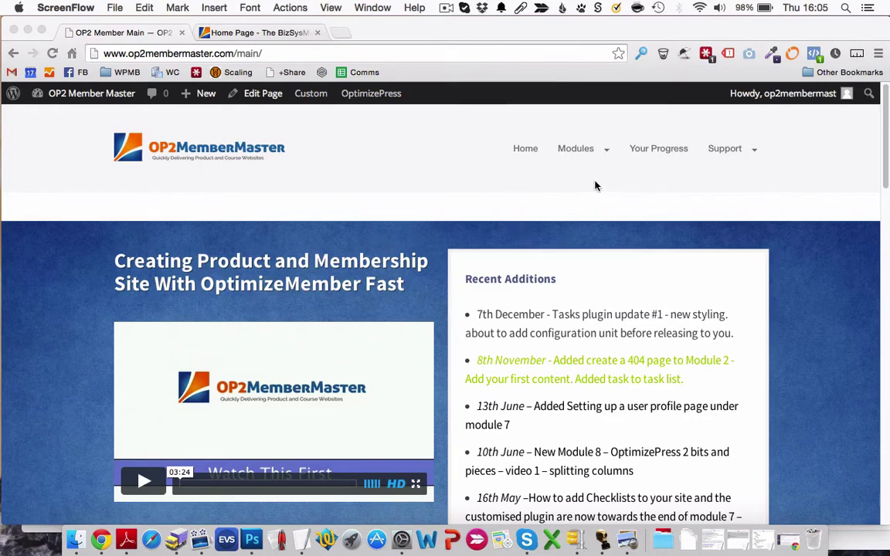
Step: Examine the main member page's rows and elements in the OptimizePress Live Editor and leave it without saving
scroll(621, 207, "down", 1)
scroll(622, 207, "up", 1)
left_click(285, 141)
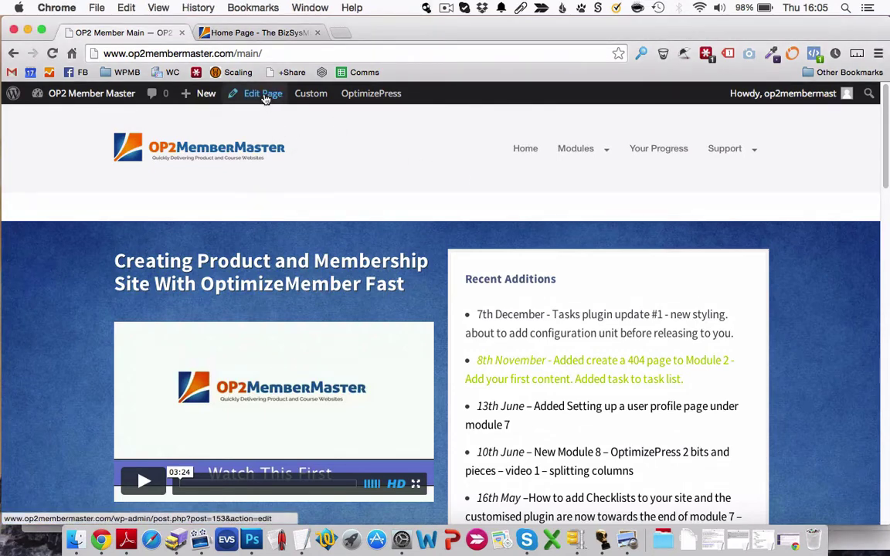
mouse_move(340, 94)
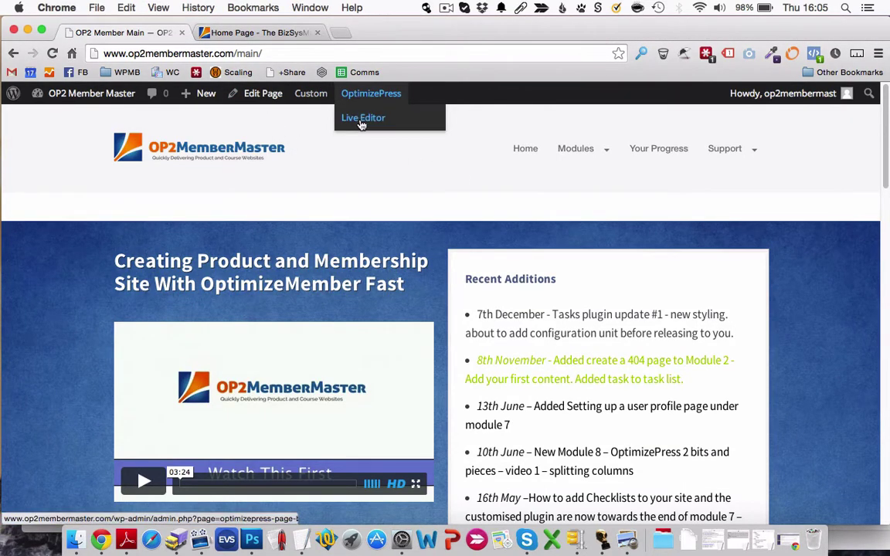
left_click(361, 119)
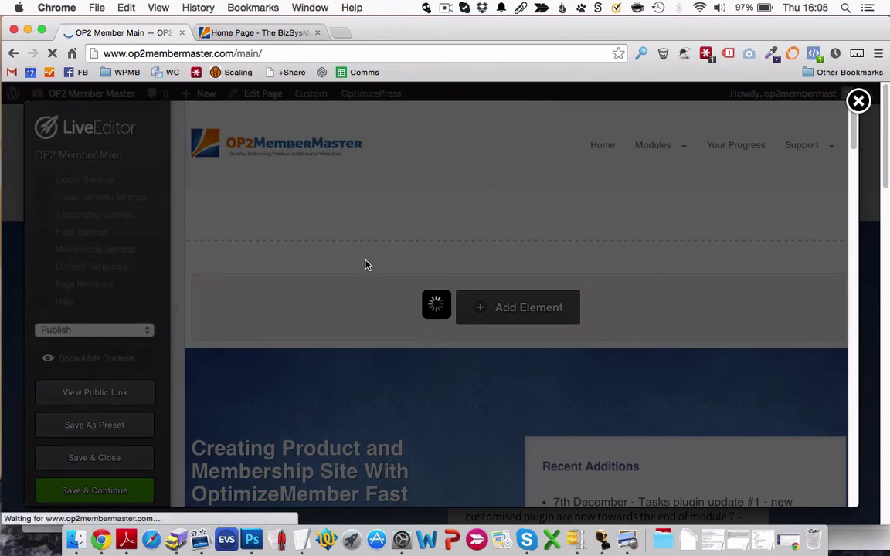
scroll(440, 357, "down", 10)
scroll(438, 358, "down", 1)
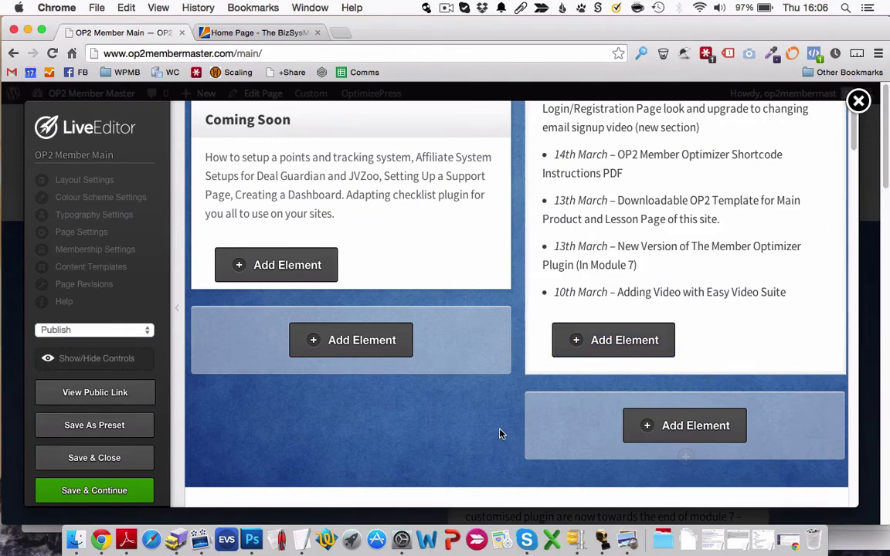
scroll(501, 433, "down", 5)
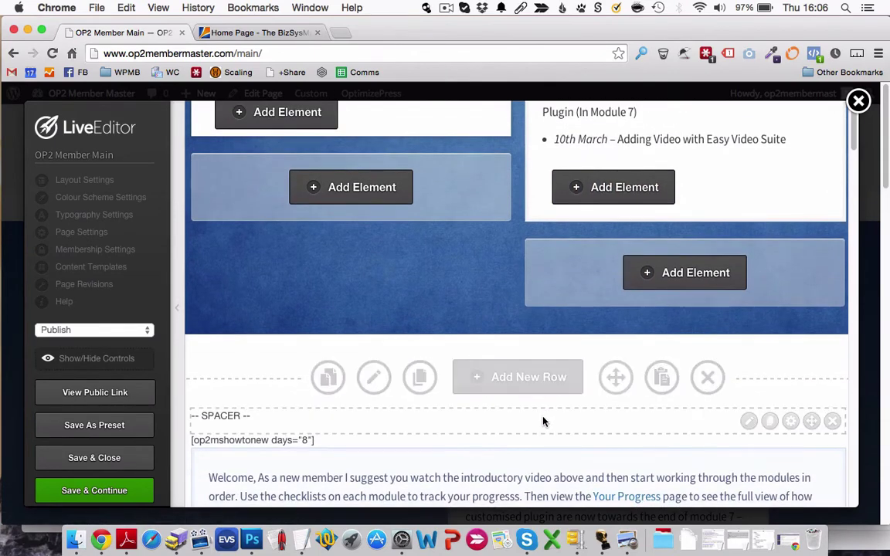
scroll(542, 421, "up", 12)
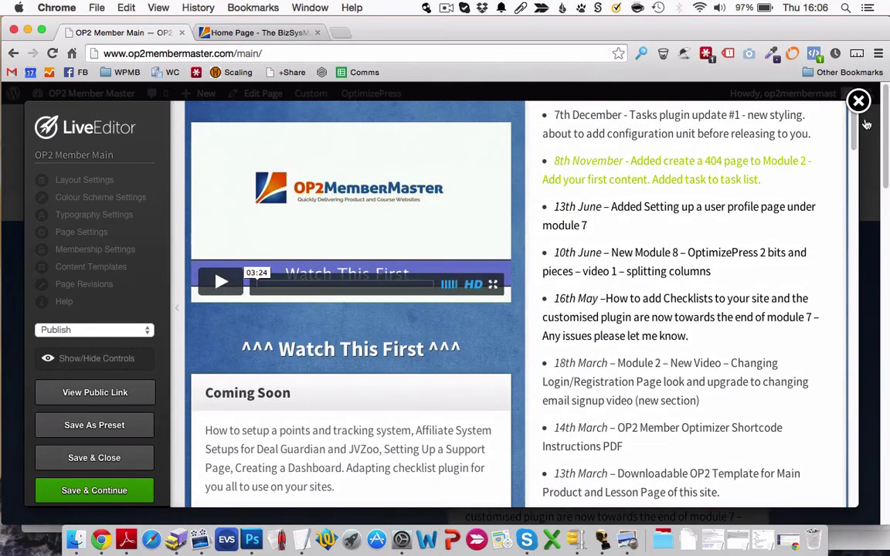
left_click(858, 102)
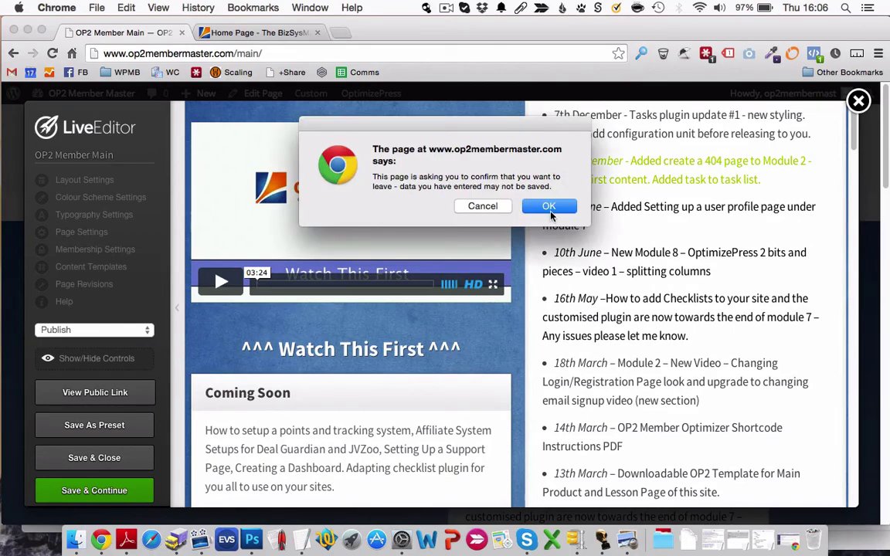
left_click(549, 207)
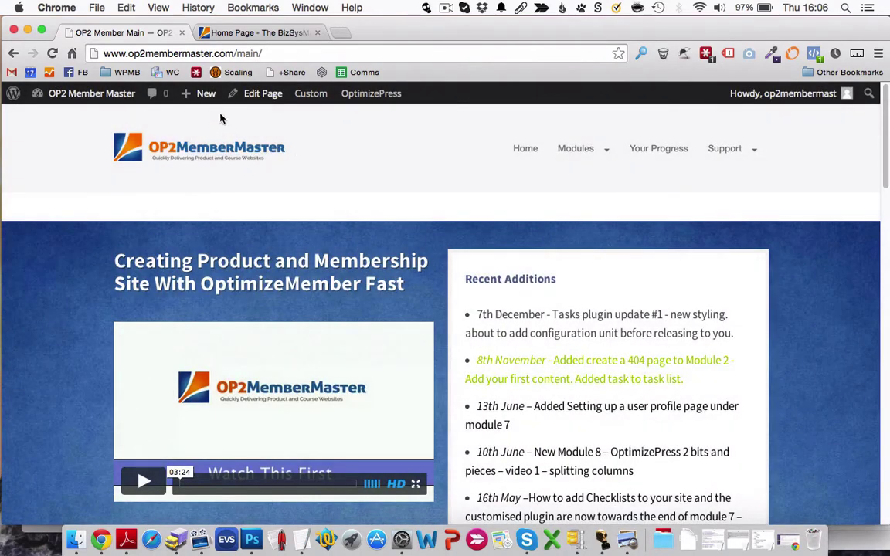
Step: Create a new page titled "wordpress page" with the body text "Text and type away."
mouse_move(206, 103)
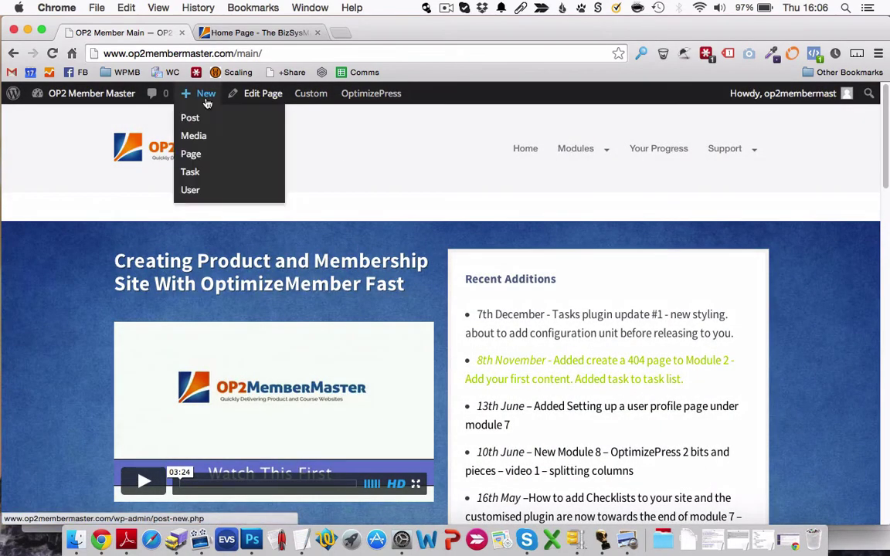
left_click(191, 155)
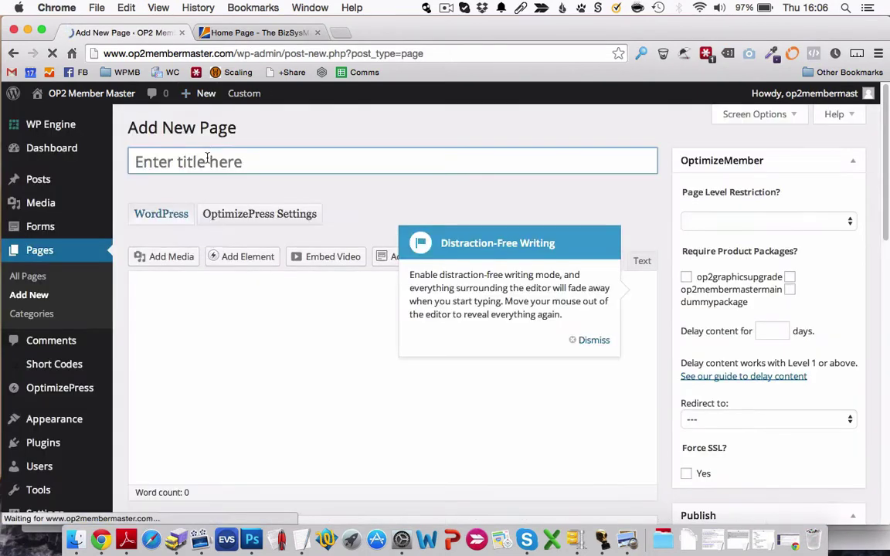
left_click(593, 340)
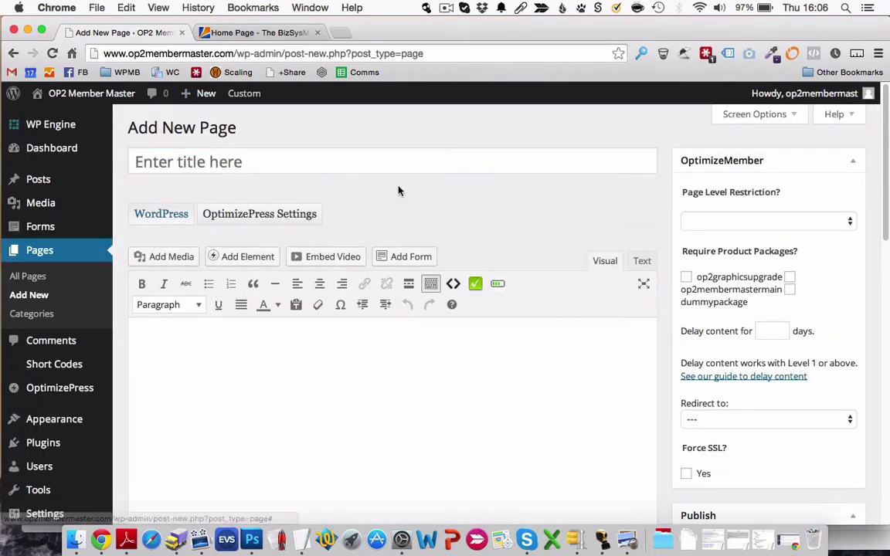
left_click(378, 163)
type("wordpress page")
left_click(313, 331)
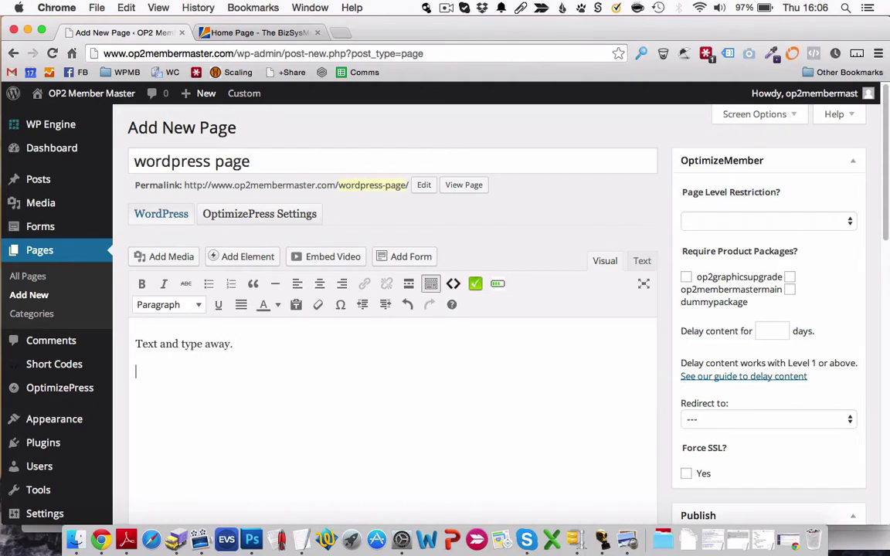
Step: Insert an OptimizePress Arrows element below the text, using style arrow-1-1 with center alignment
left_click(254, 258)
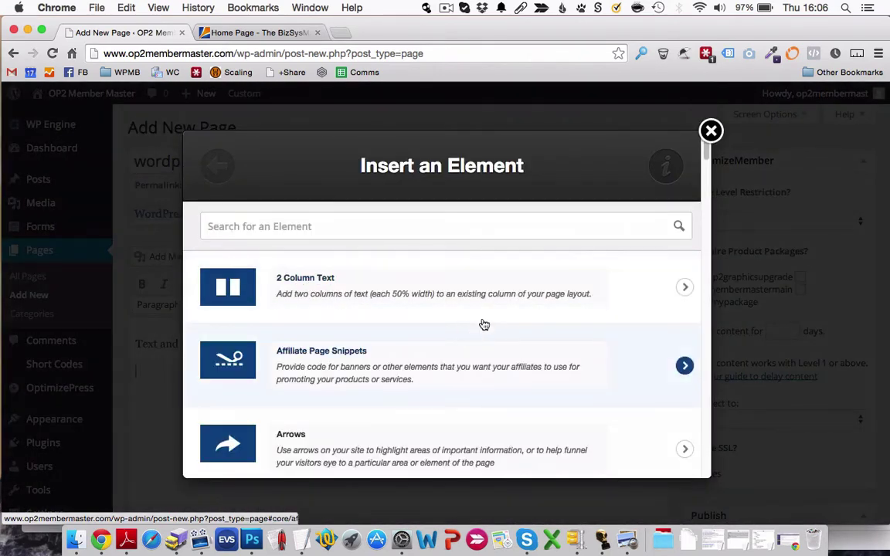
scroll(453, 256, "down", 3)
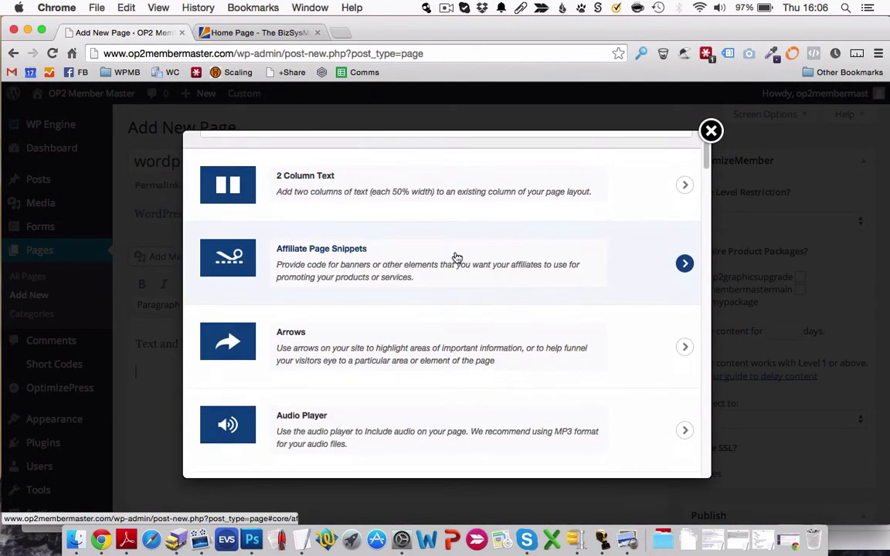
left_click(354, 341)
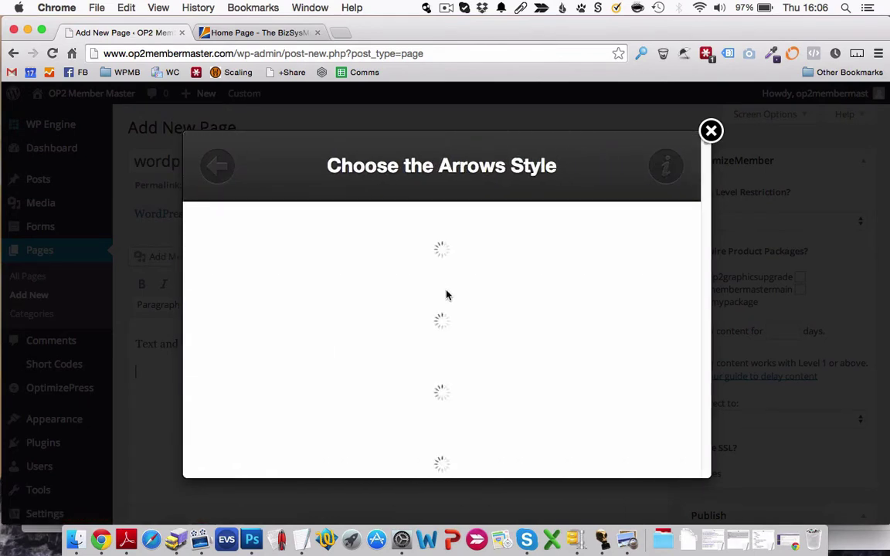
left_click(452, 275)
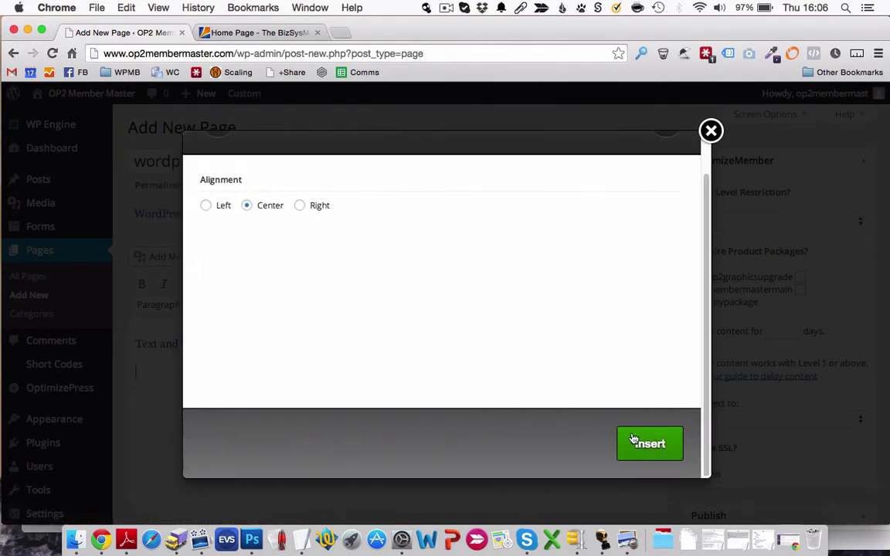
left_click(650, 445)
Step: Start a Bullet Block element below the arrow shortcode and choose the style with large green ticks
scroll(489, 385, "down", 3)
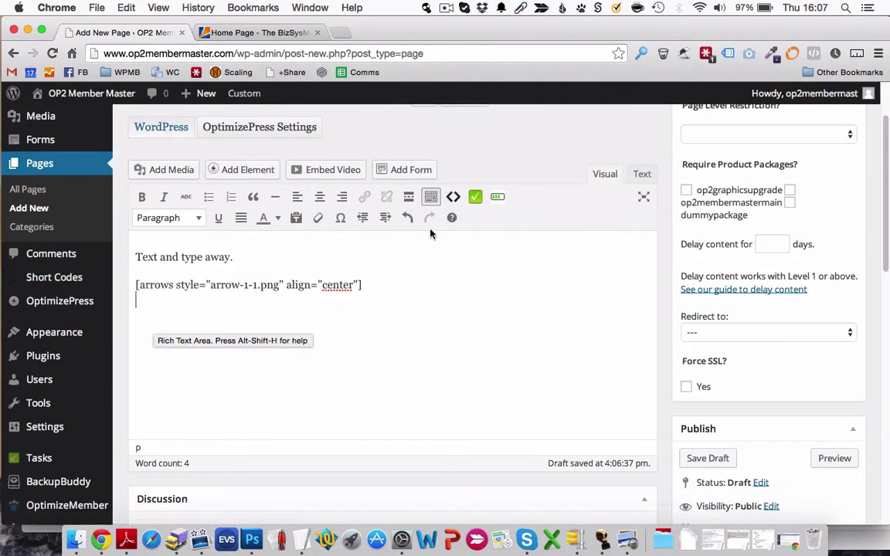
scroll(406, 315, "down", 1)
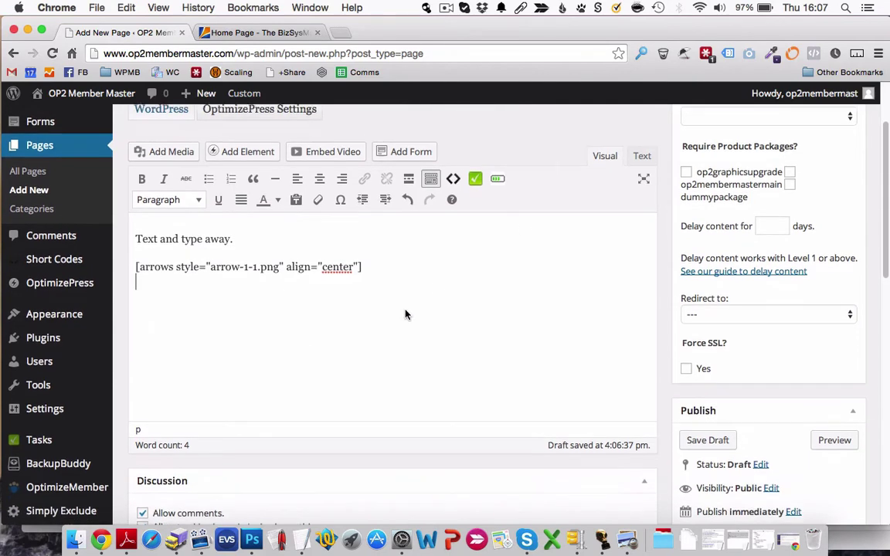
scroll(406, 314, "down", 5)
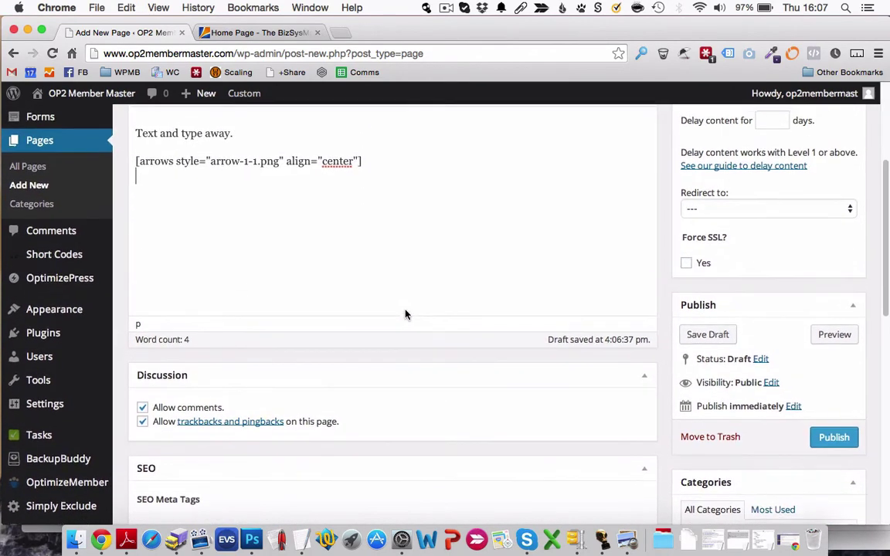
scroll(405, 314, "up", 5)
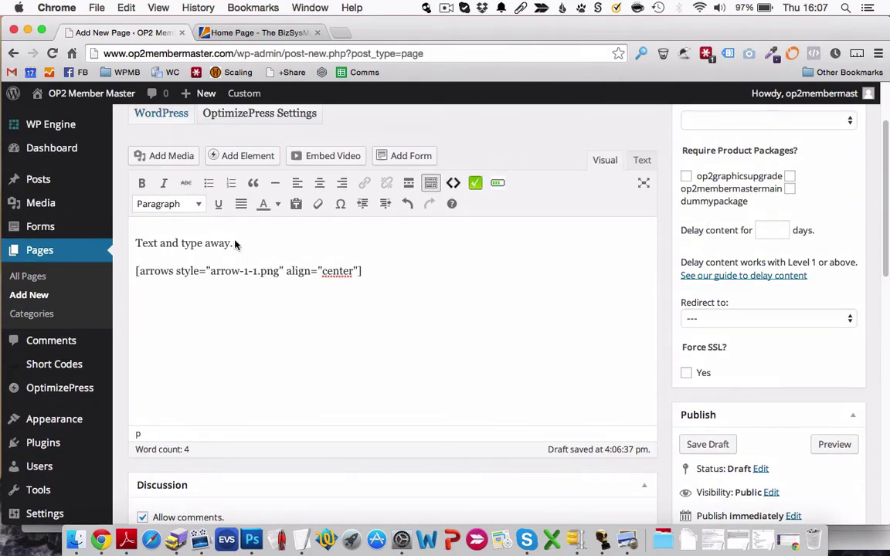
left_click(235, 156)
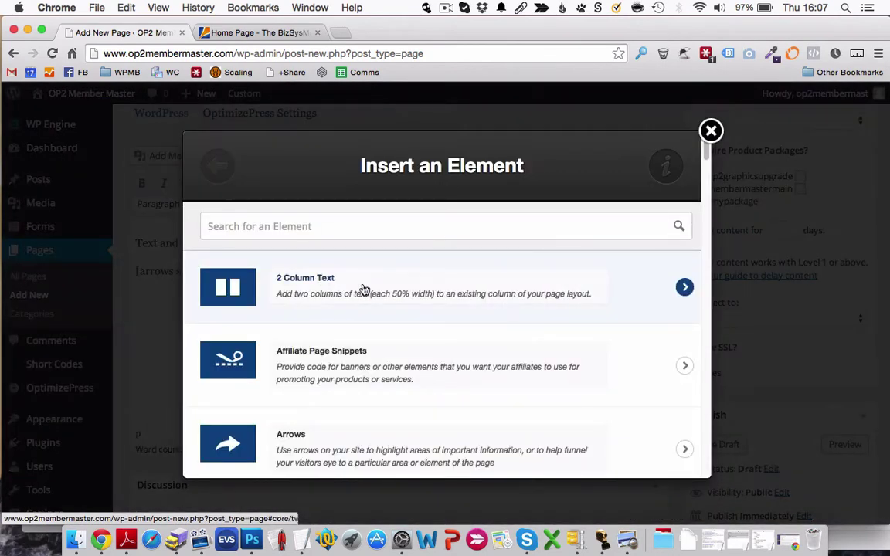
scroll(352, 367, "down", 3)
scroll(388, 410, "down", 3)
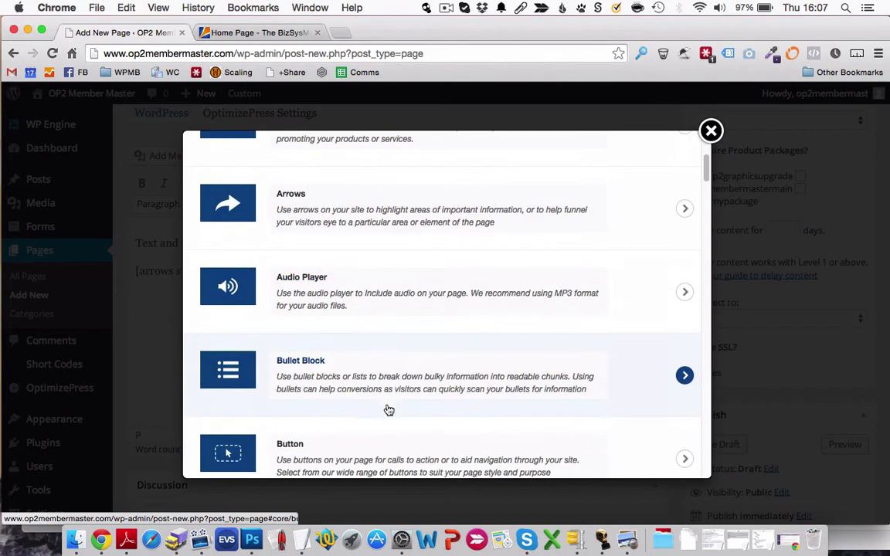
left_click(391, 373)
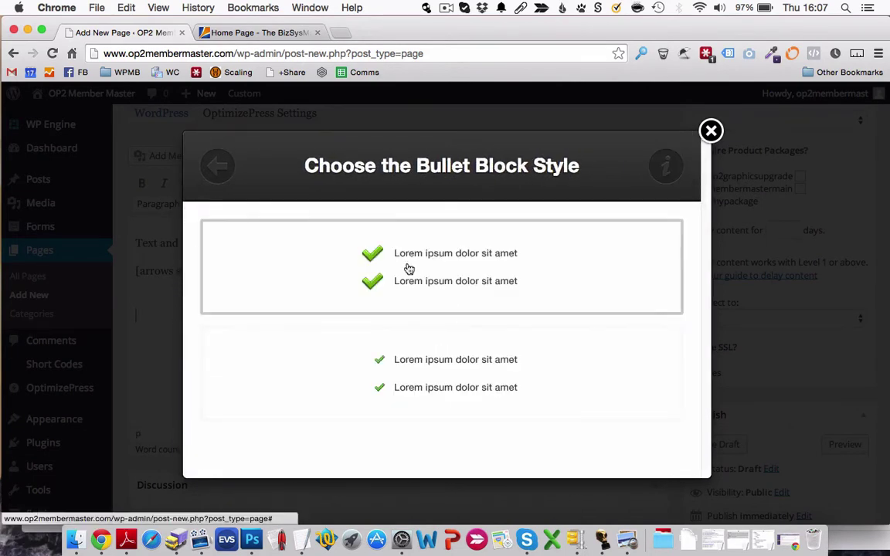
left_click(407, 271)
Step: Add a list item "test" to the bullet block and insert the block into the page content
scroll(449, 337, "down", 2)
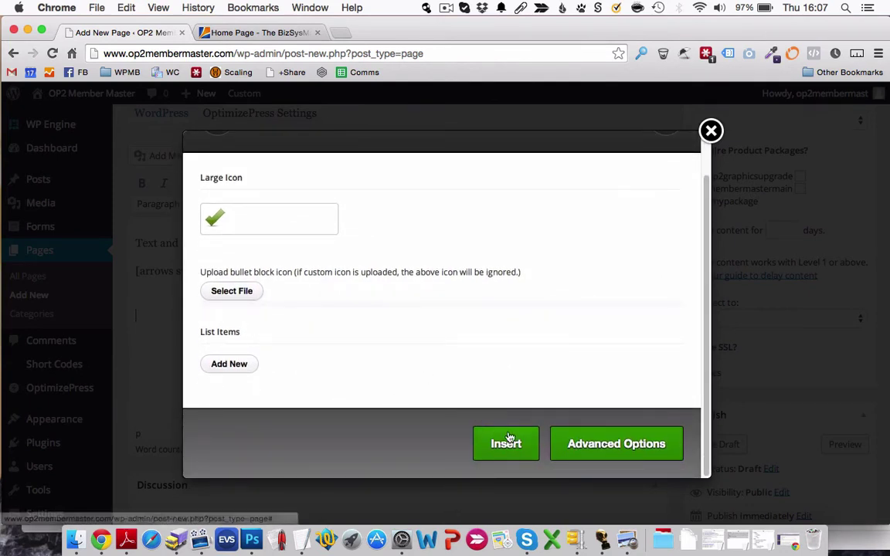
left_click(255, 366)
type("test")
scroll(386, 409, "down", 2)
left_click(504, 452)
Step: Publish the "wordpress page" with its arrow and bullet block shortcodes
scroll(401, 337, "down", 1)
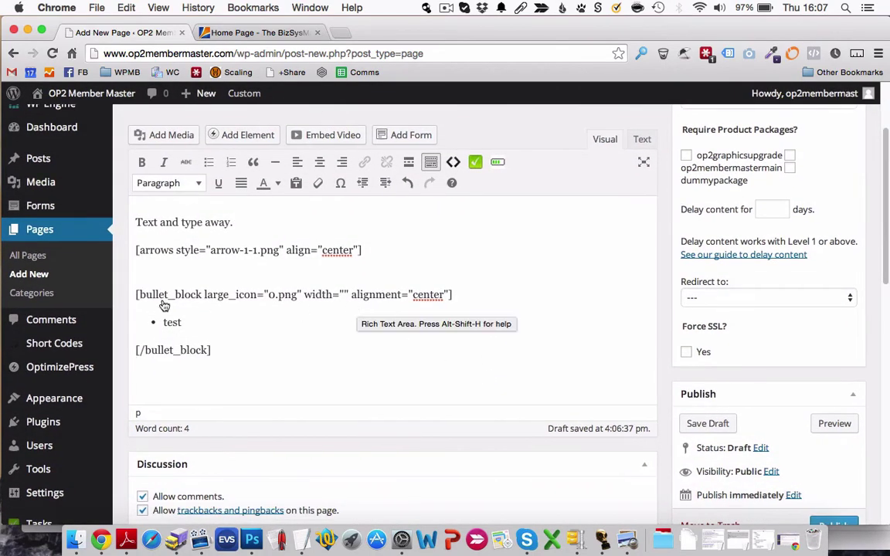
scroll(239, 355, "down", 5)
scroll(546, 371, "up", 1)
scroll(546, 370, "down", 10)
left_click(834, 180)
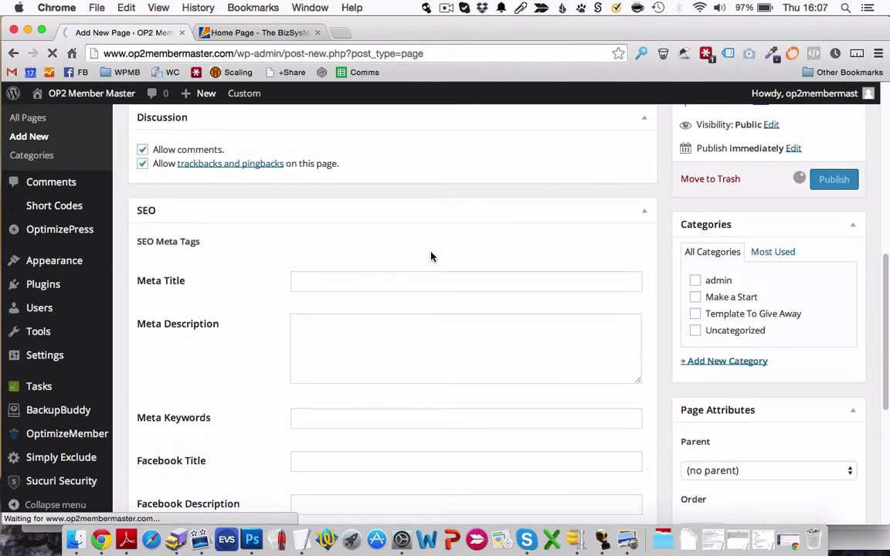
scroll(421, 298, "up", 3)
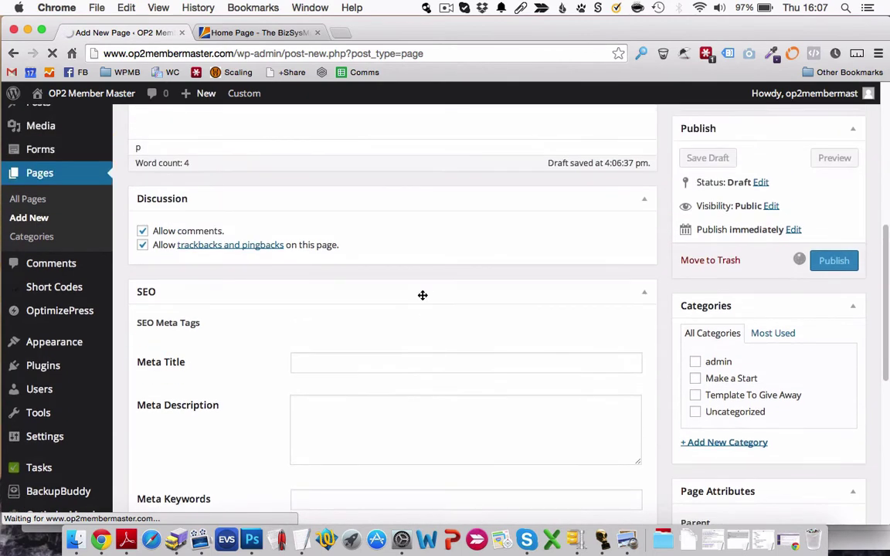
scroll(422, 296, "up", 5)
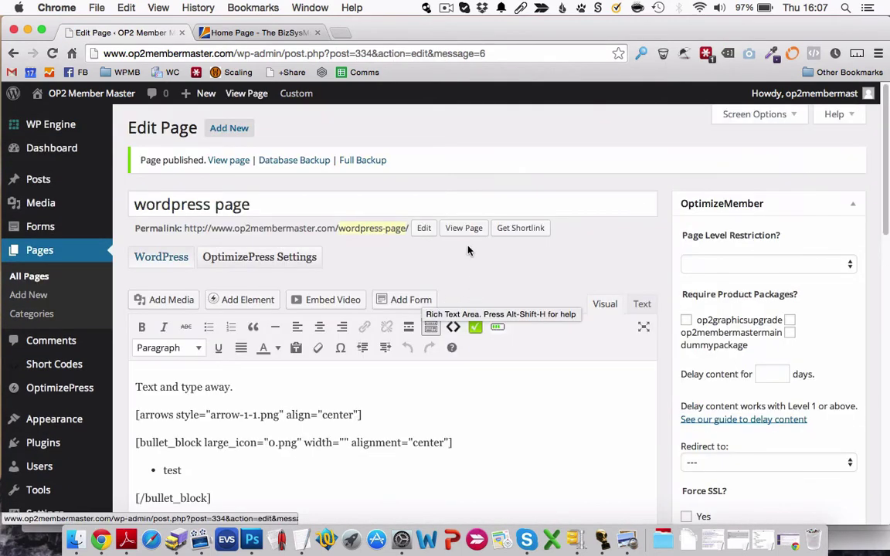
Step: View the published page from top to bottom to check how its elements render, and return to its editor
left_click(464, 228)
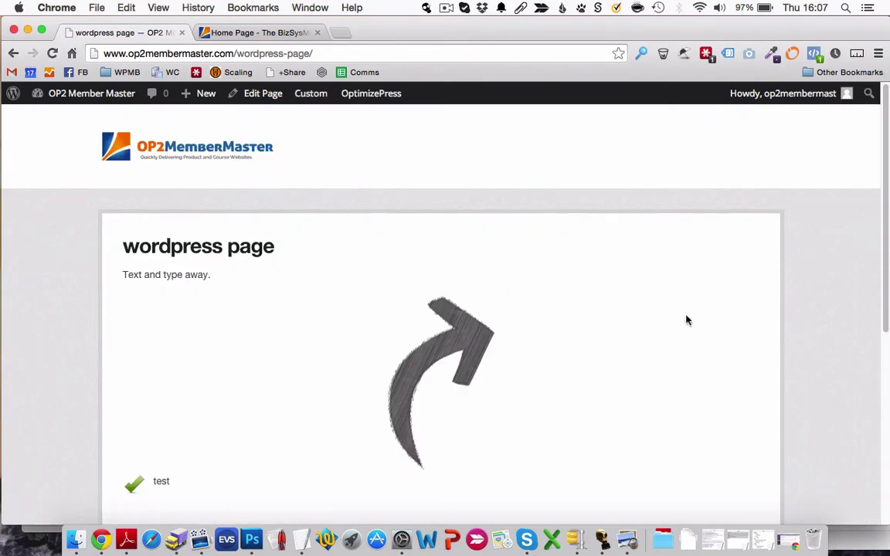
scroll(826, 366, "down", 10)
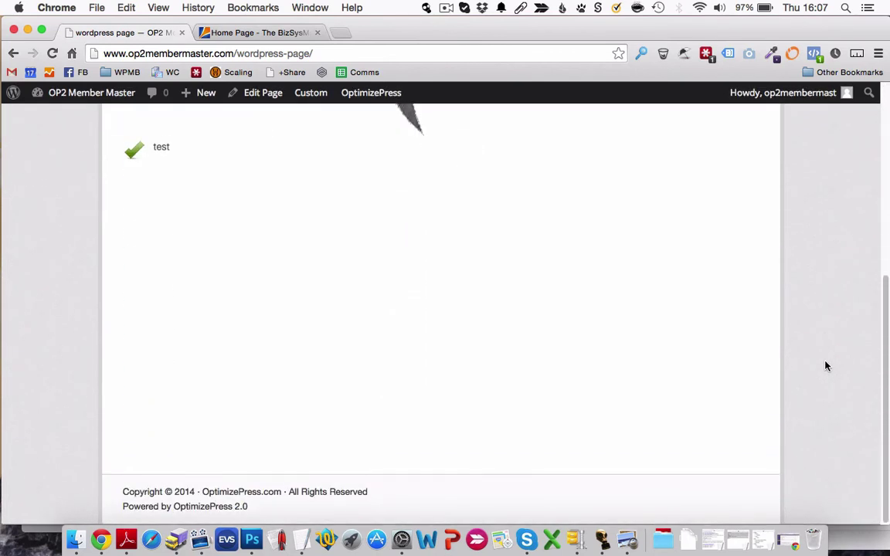
scroll(826, 366, "up", 10)
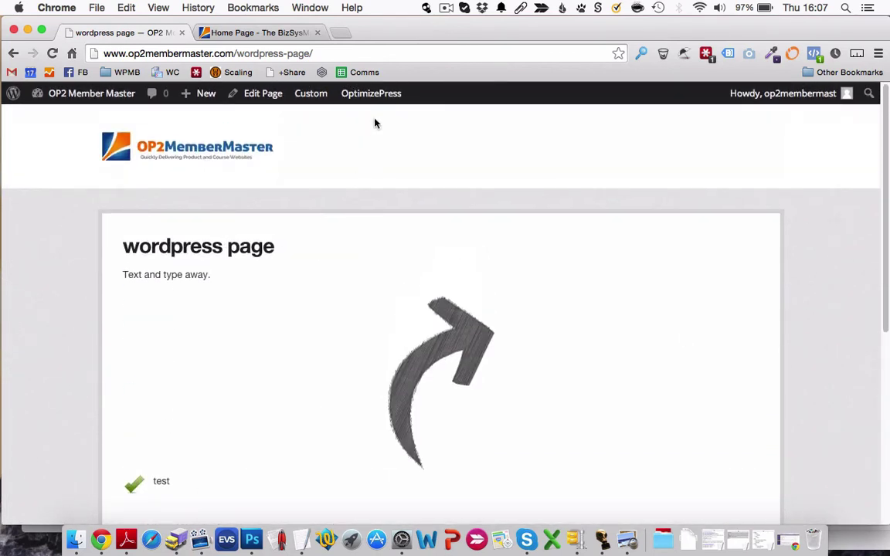
left_click(13, 54)
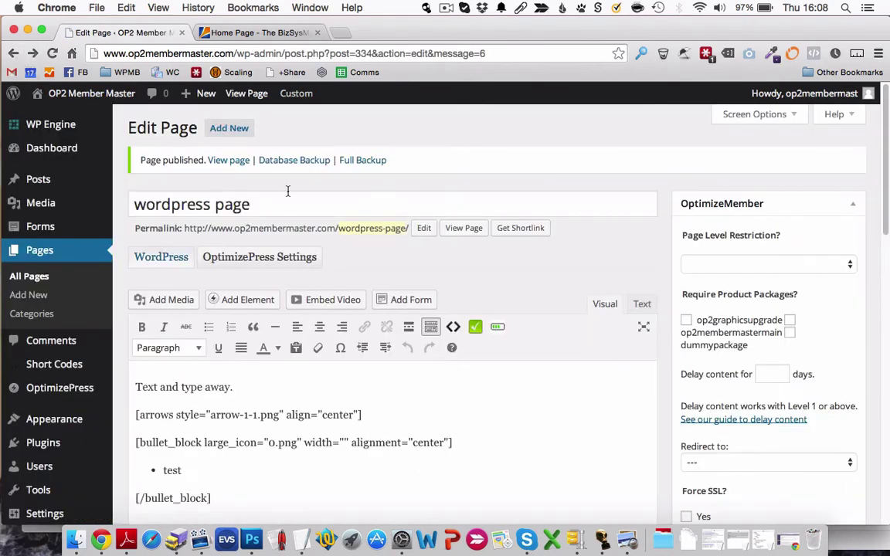
Step: Start another blank new page and dismiss the distraction-free writing tip
left_click(229, 128)
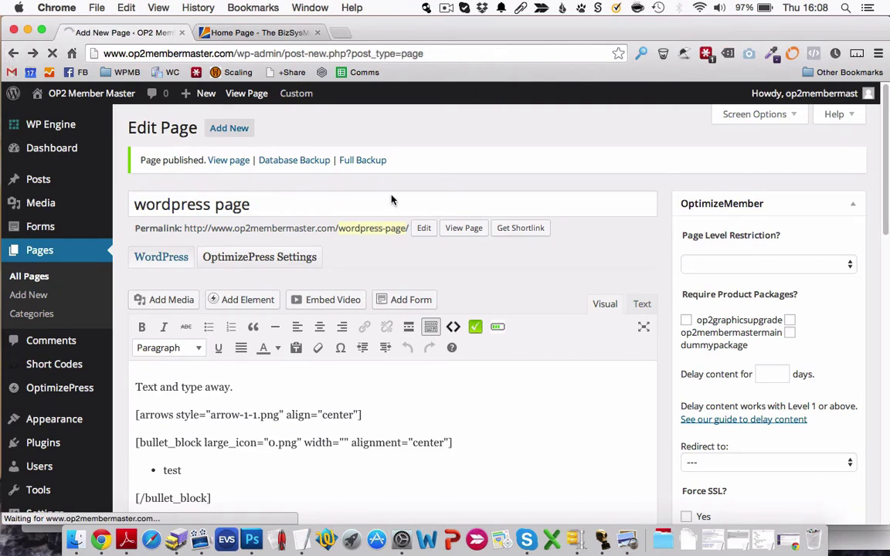
scroll(476, 198, "down", 3)
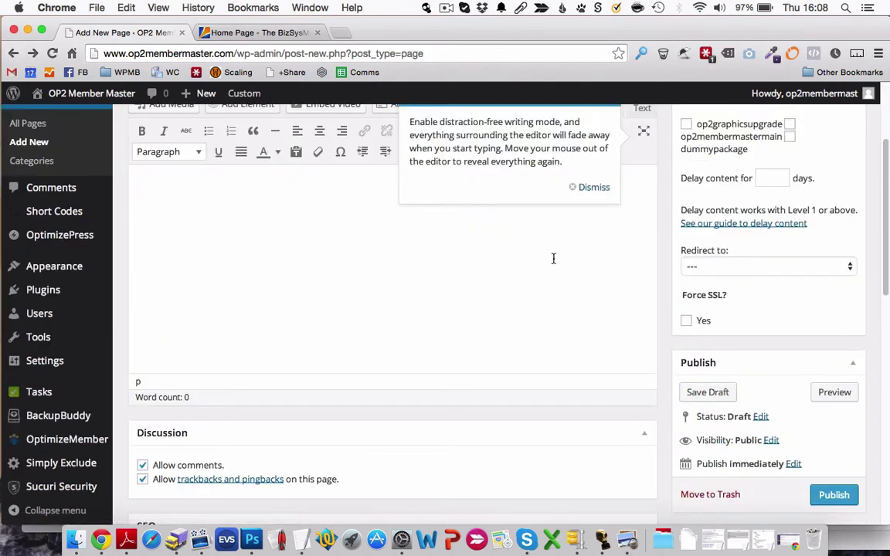
left_click(601, 191)
scroll(385, 223, "up", 3)
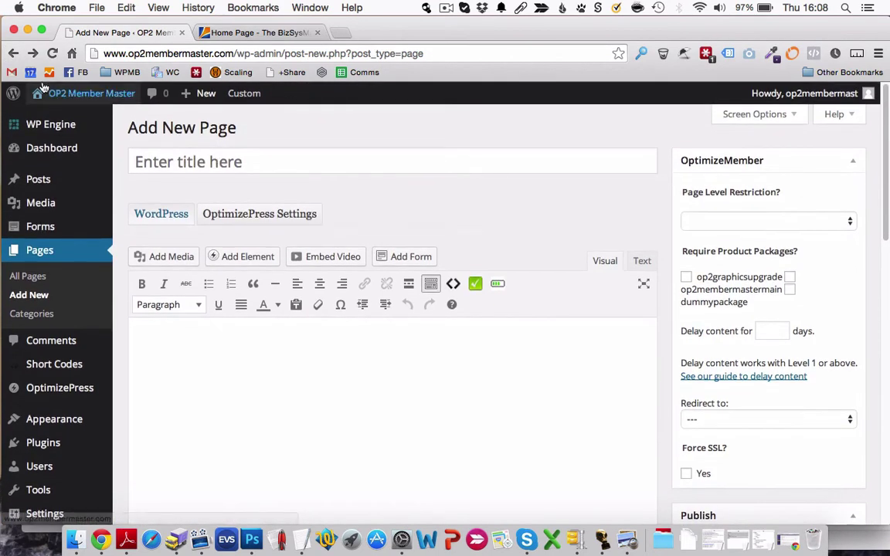
Step: Open the OP2 Member Main page in the Live Editor, view the layouts offered for a new row, and leave without saving
left_click(13, 54)
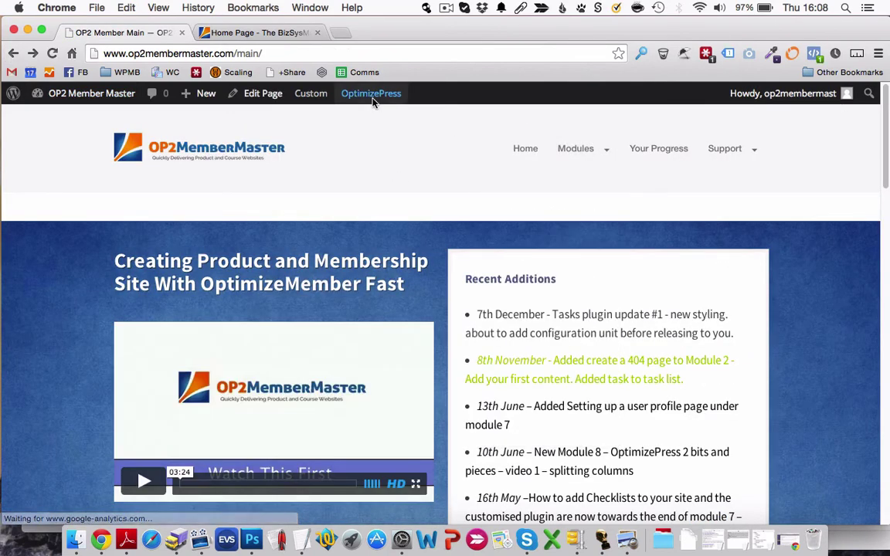
left_click(363, 117)
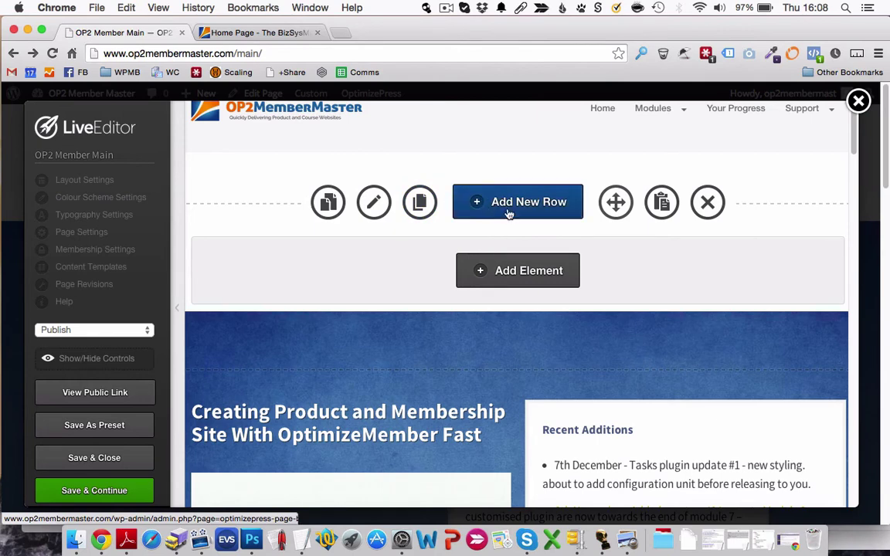
left_click(502, 210)
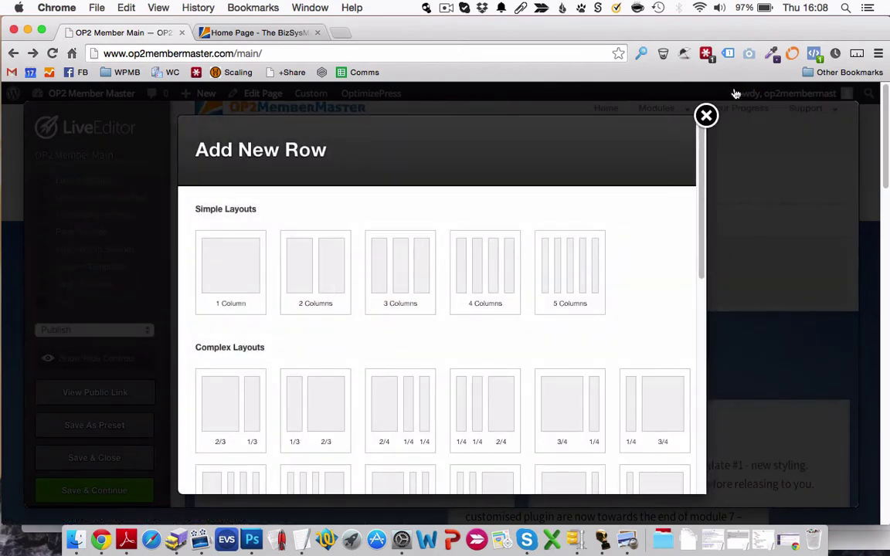
left_click(706, 115)
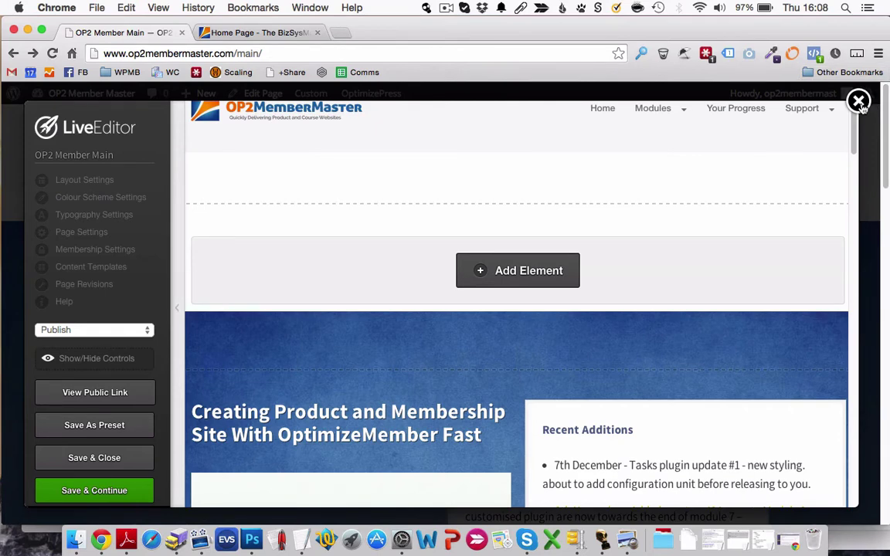
left_click(860, 102)
left_click(548, 207)
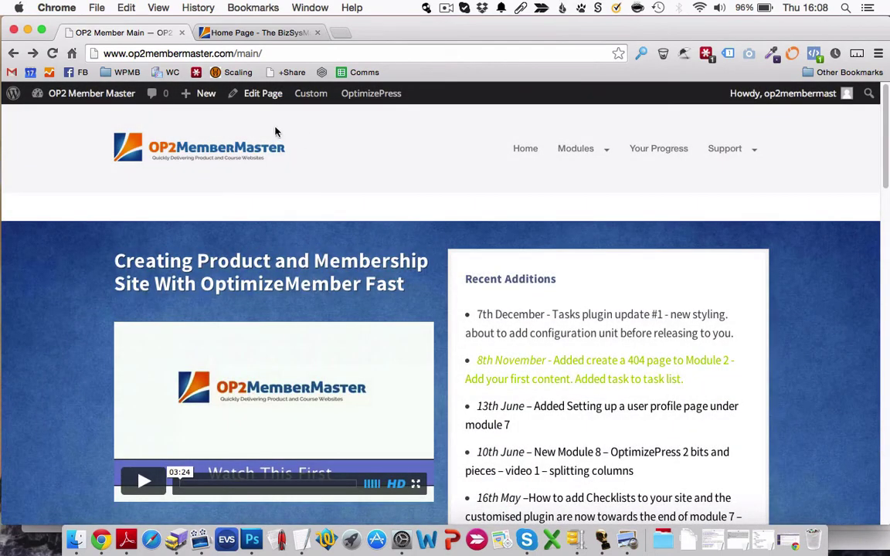
Step: Look through the OP2 Member Main page from its header down to the module list and back up
mouse_move(380, 98)
scroll(755, 363, "down", 10)
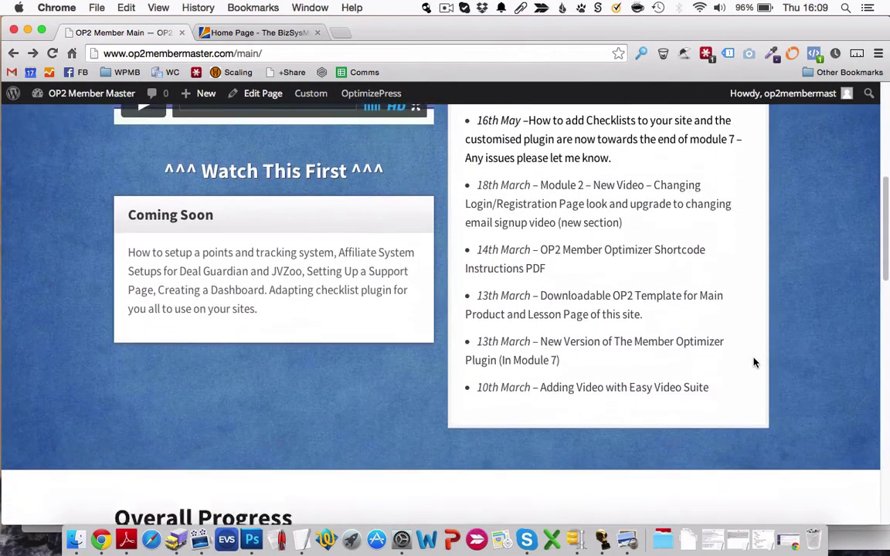
scroll(754, 362, "down", 8)
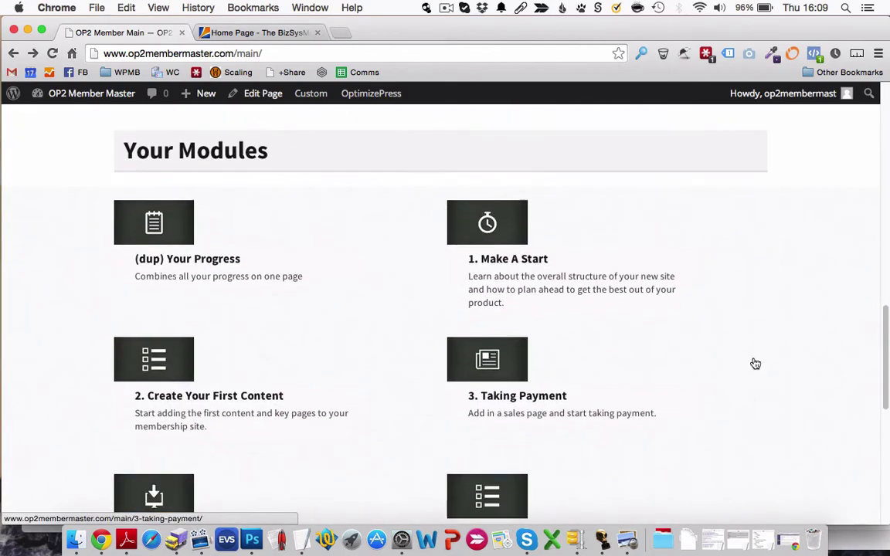
scroll(754, 362, "down", 2)
scroll(755, 362, "up", 15)
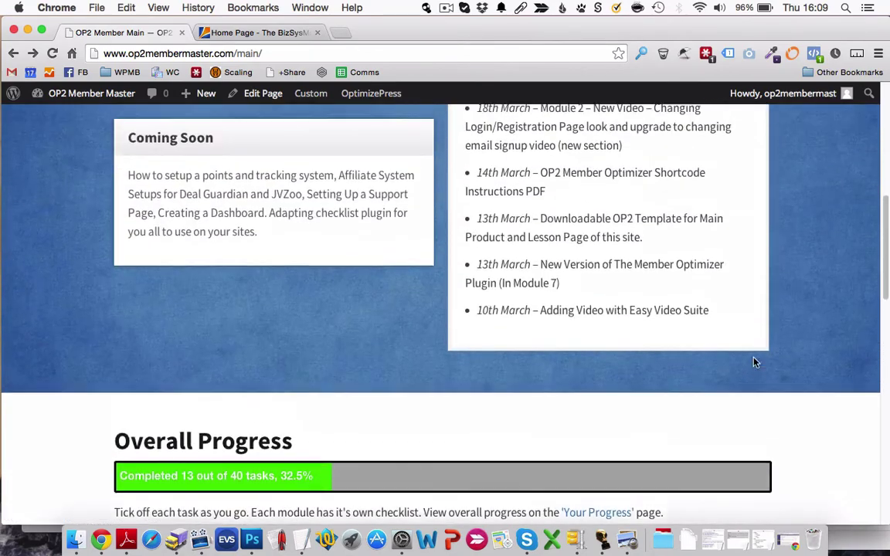
scroll(755, 363, "up", 3)
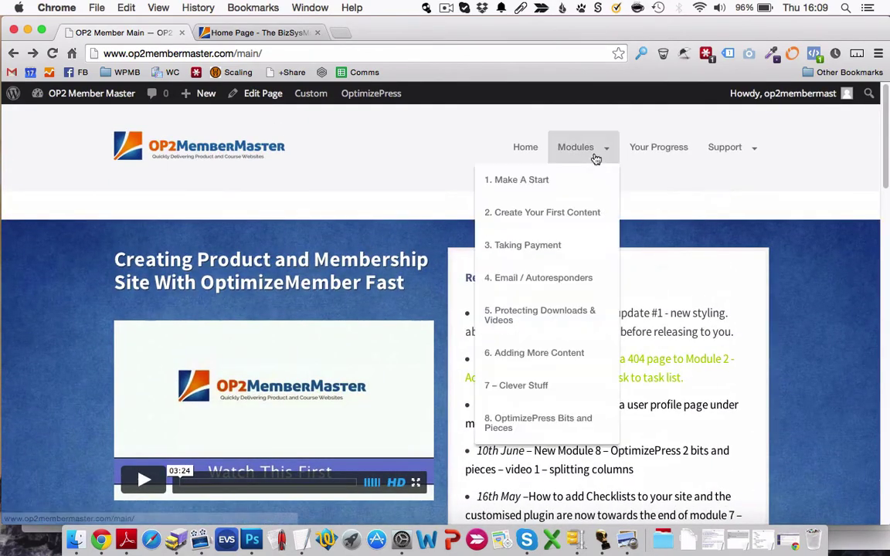
Step: Open the "1. Make A Start" module page and look over its banner, breadcrumb and progress checklist
left_click(563, 181)
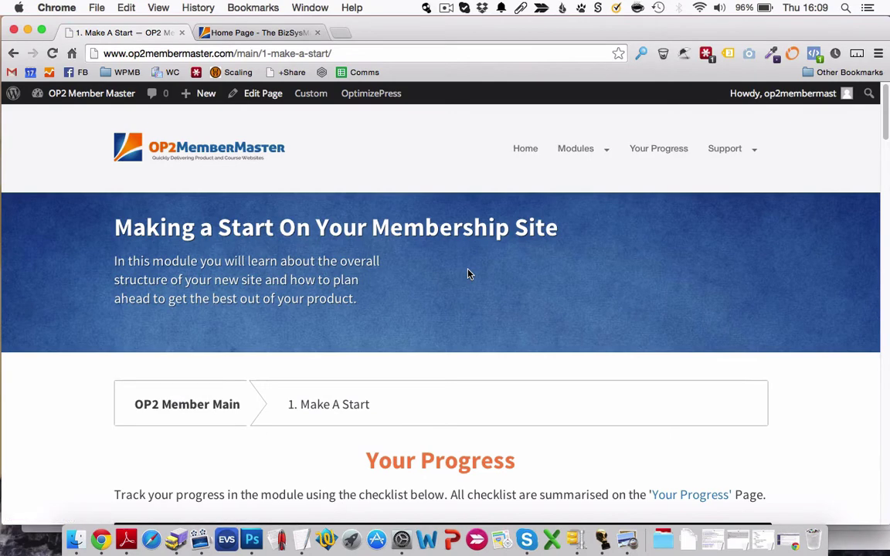
scroll(468, 273, "down", 2)
scroll(468, 274, "down", 3)
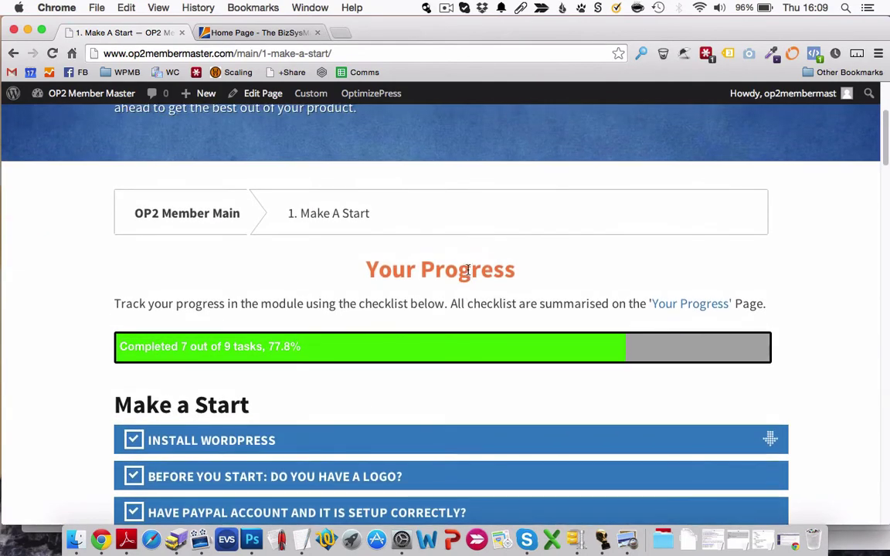
scroll(468, 273, "up", 2)
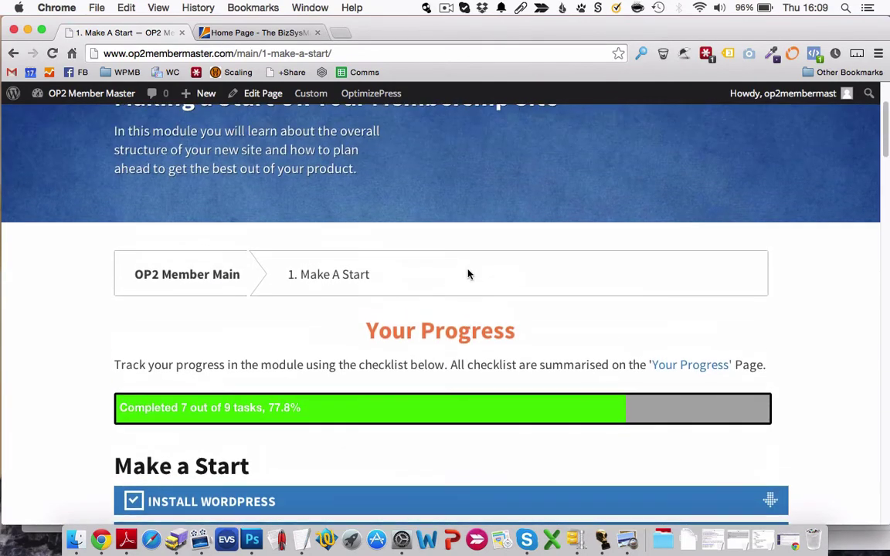
Step: Switch to The BizSysMan site, open the post "Being in the Top 10 on Google isn't Free and Easy" and check its admin shortcuts
left_click(286, 34)
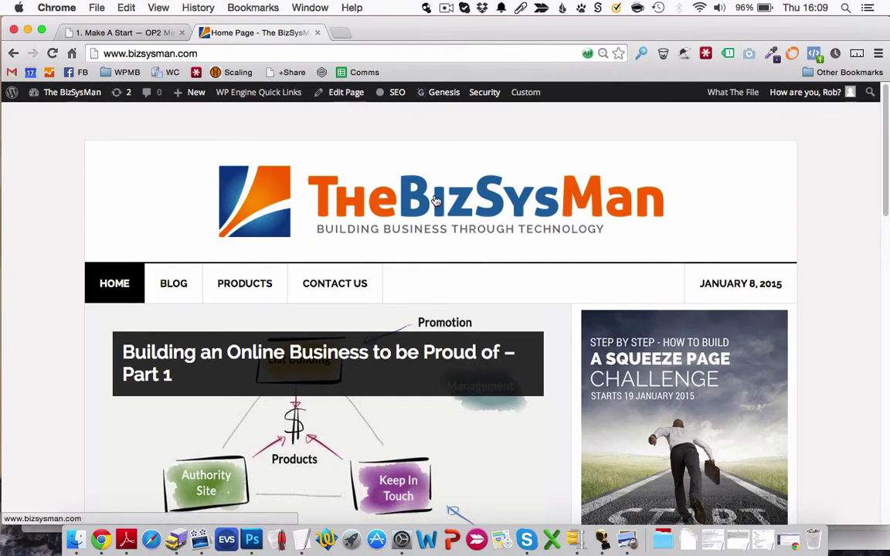
scroll(406, 257, "down", 3)
scroll(405, 258, "down", 8)
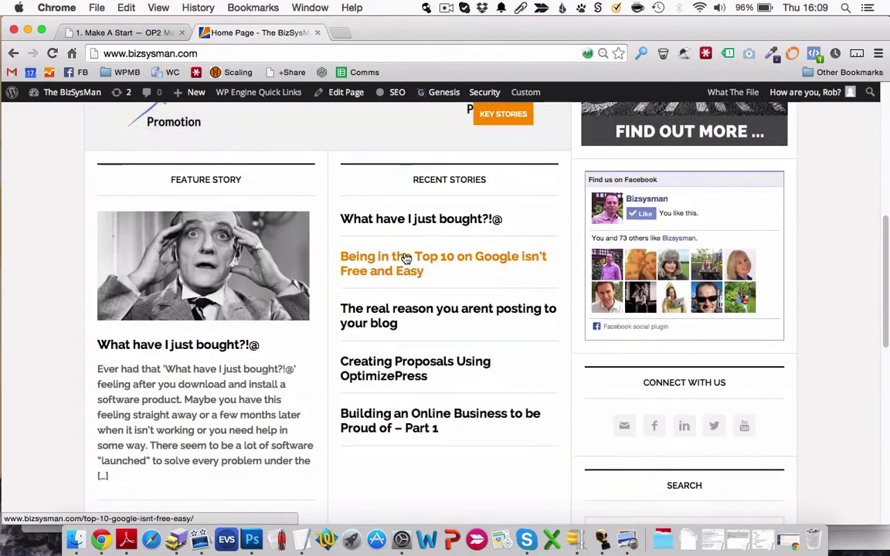
left_click(370, 221)
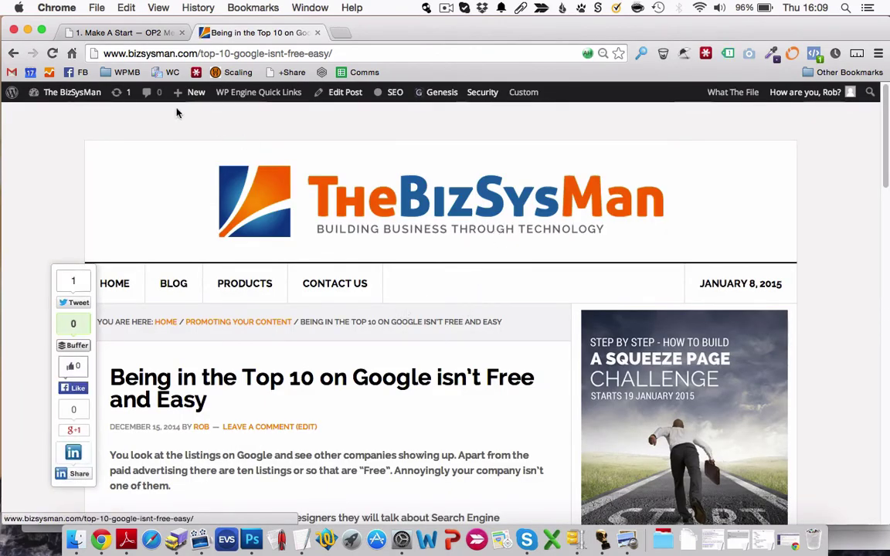
mouse_move(74, 91)
mouse_move(524, 92)
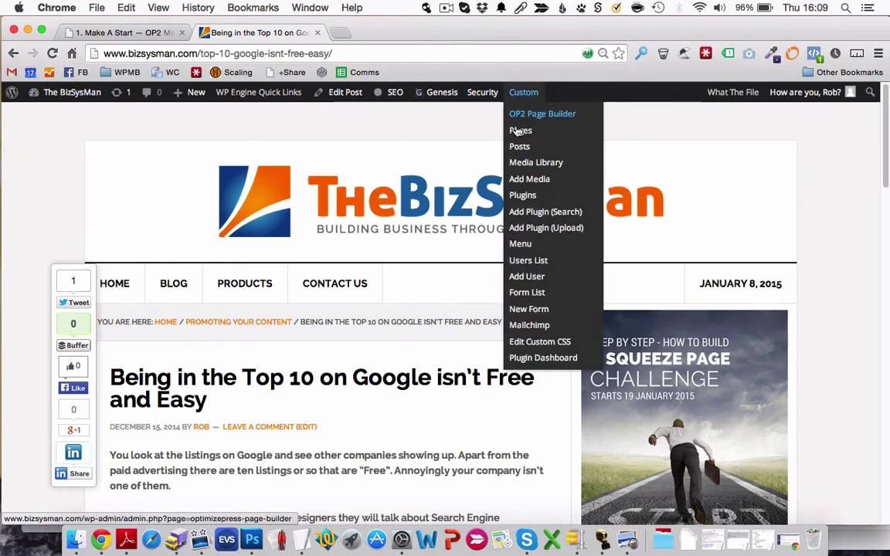
Step: Go to the bizsysman.com/exit-intent-yes-no/ page and look over its OptimizePress layout
left_click(232, 53)
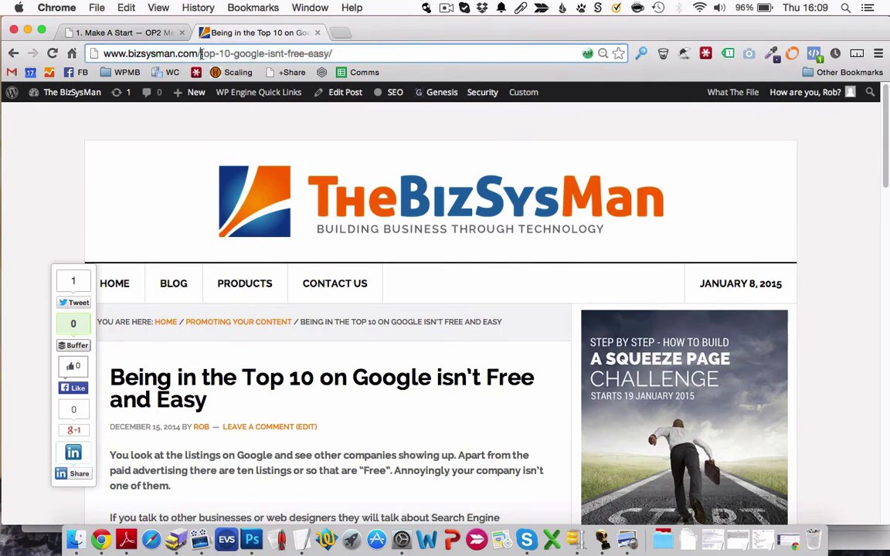
left_click_drag(200, 53, 334, 53)
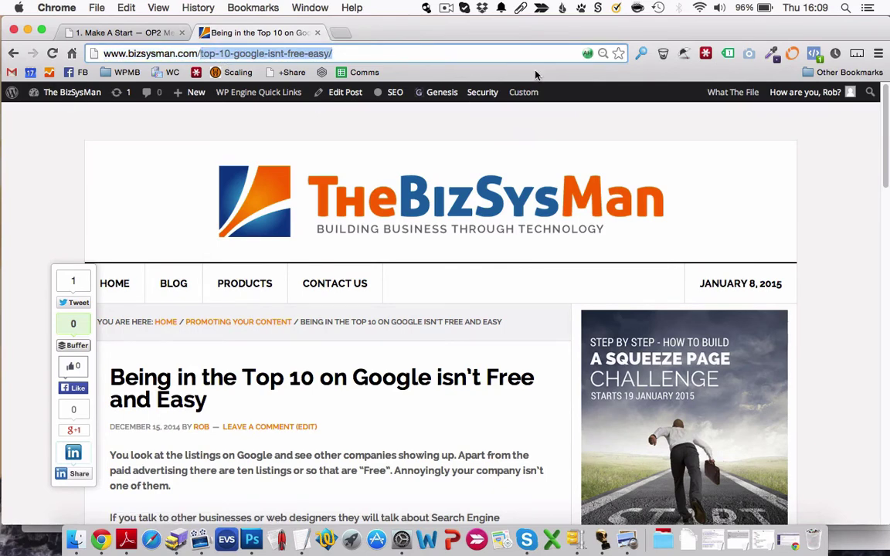
type("exit")
key("Down")
key("Return")
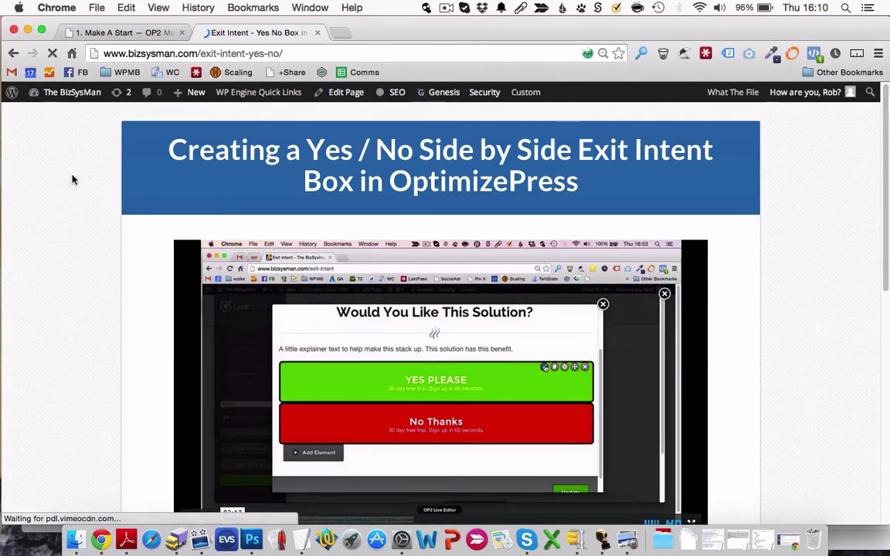
scroll(254, 192, "down", 3)
scroll(248, 197, "up", 3)
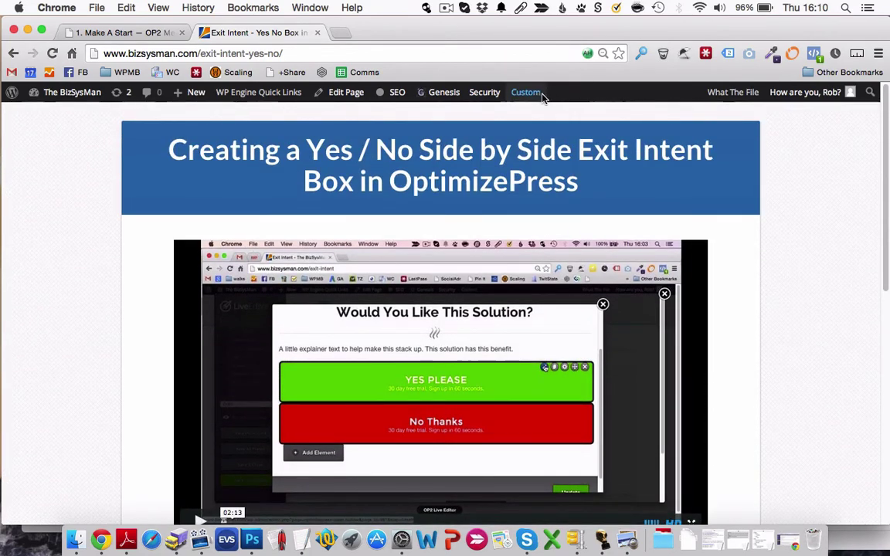
Step: View the exit intent page in the Live Editor and leave it without saving
mouse_move(530, 94)
left_click(527, 116)
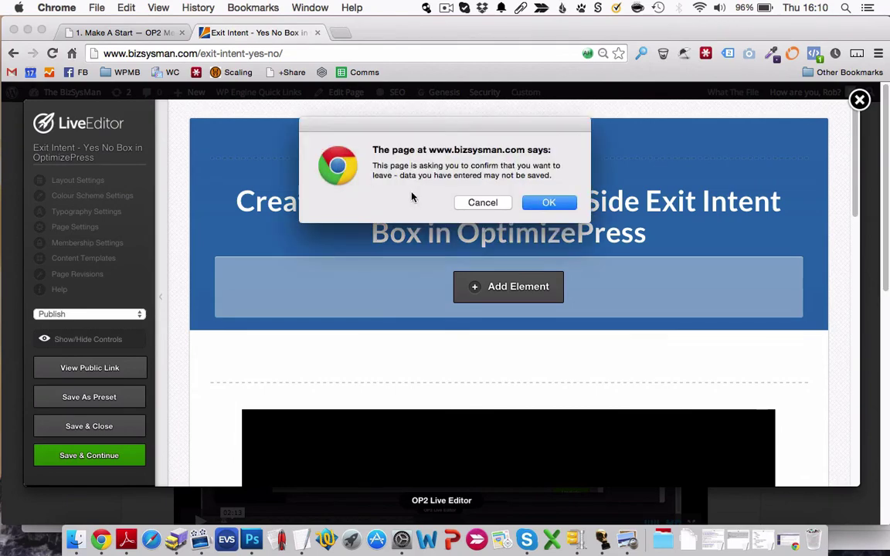
left_click(545, 202)
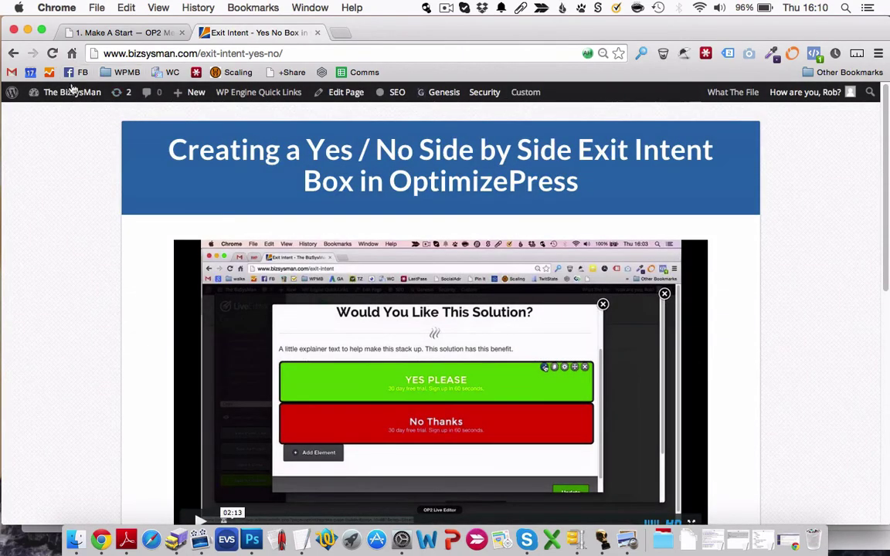
Step: Return to the OP2 Member Master site and open its WordPress dashboard
left_click(130, 32)
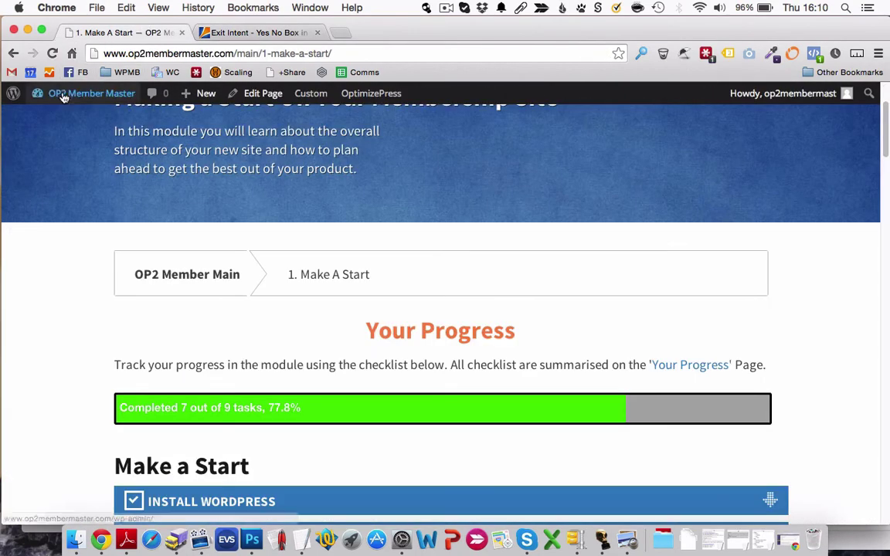
mouse_move(64, 97)
left_click(47, 124)
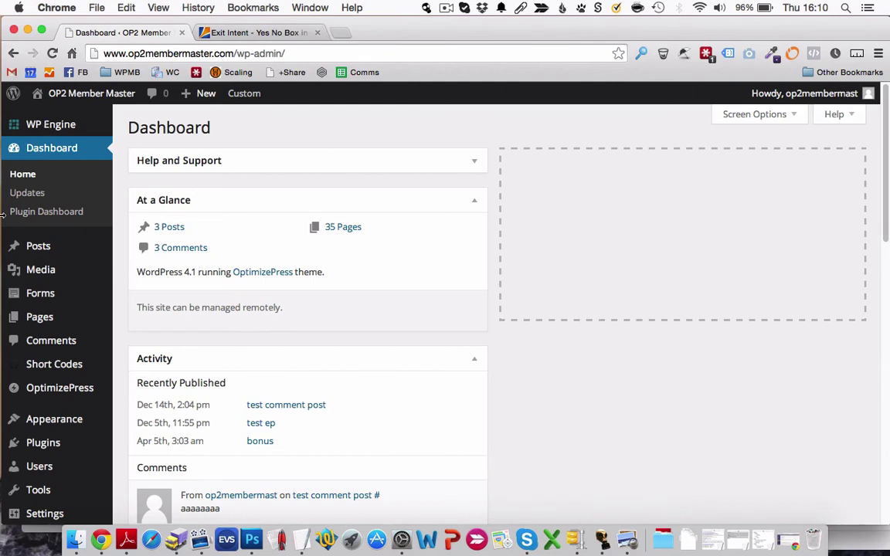
Step: Open the OptimizePress Blog Settings and show the Brand options
scroll(73, 419, "down", 5)
mouse_move(75, 419)
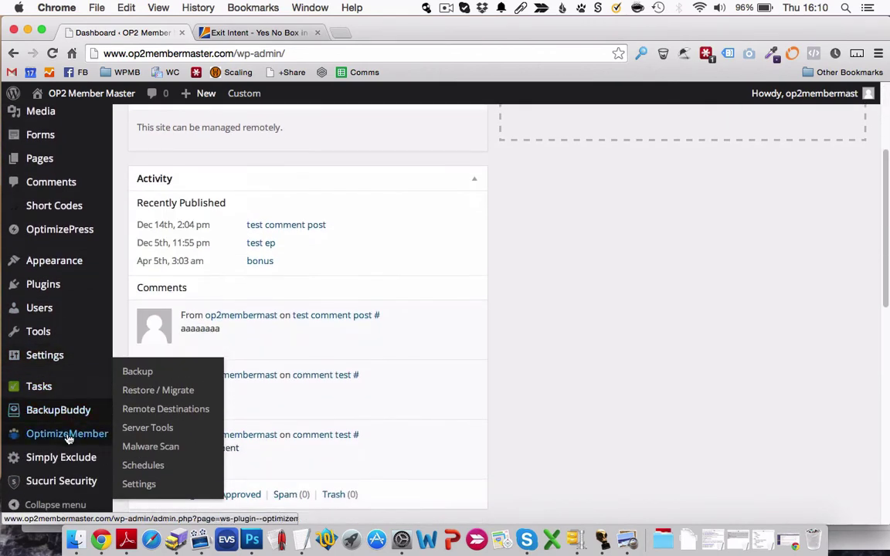
scroll(77, 332, "down", 1)
mouse_move(74, 233)
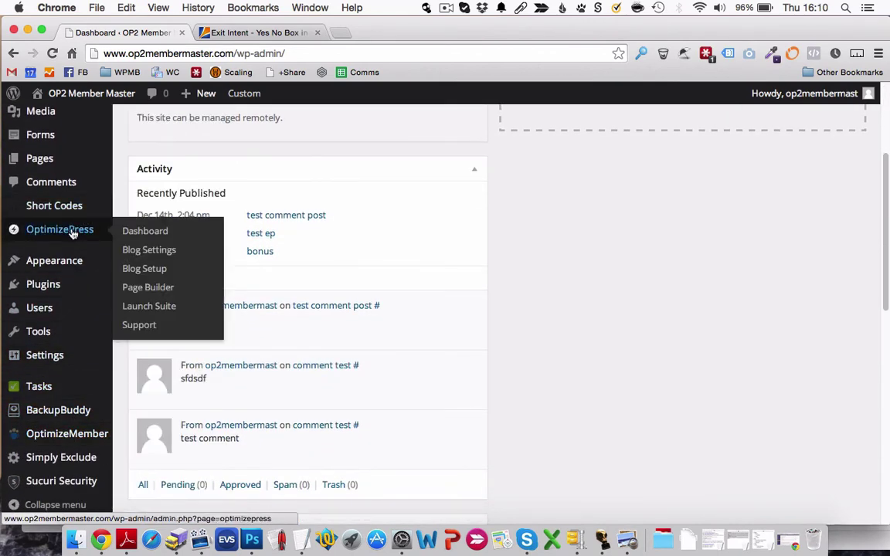
left_click(148, 253)
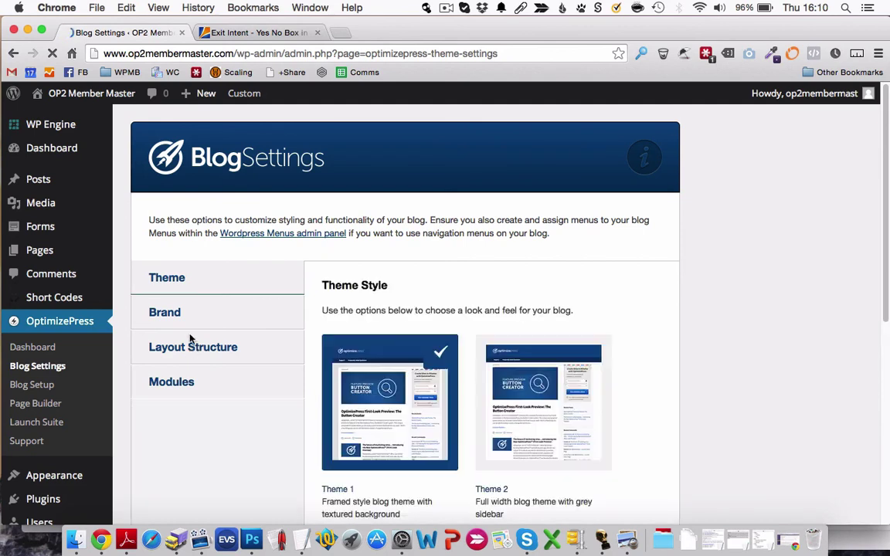
left_click(171, 318)
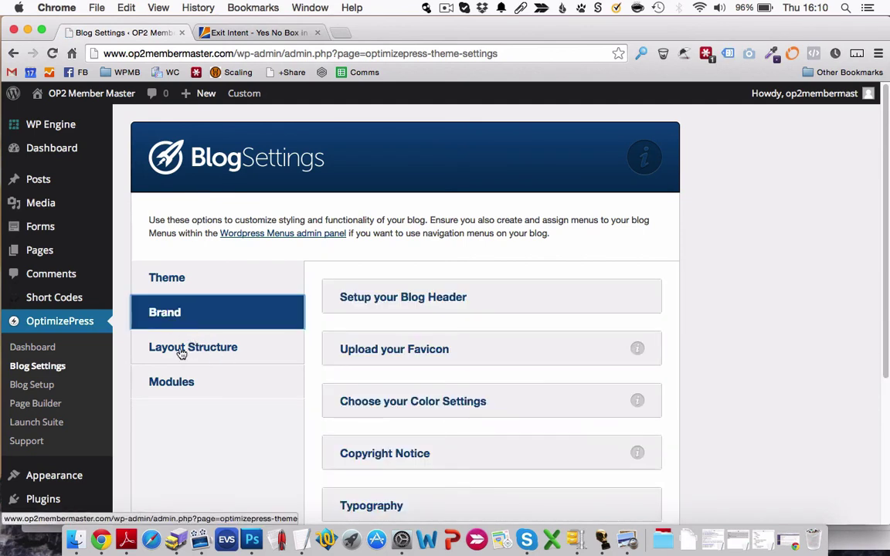